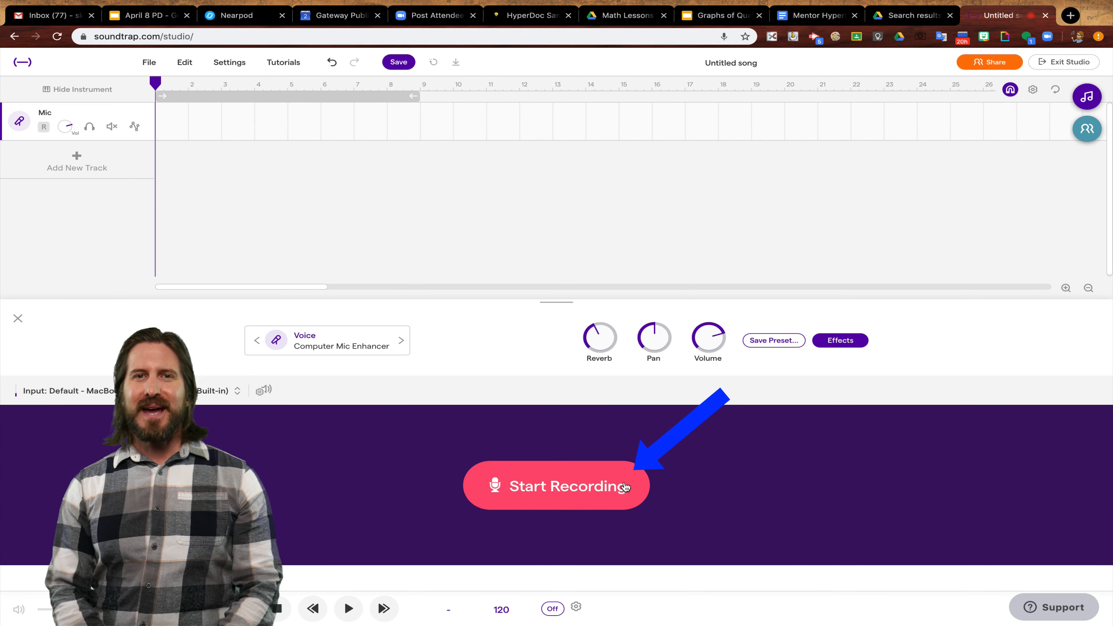
# Record a voice take on the Mic track, hide the instrument view and start transcribing the voice track.
pyautogui.press('r')
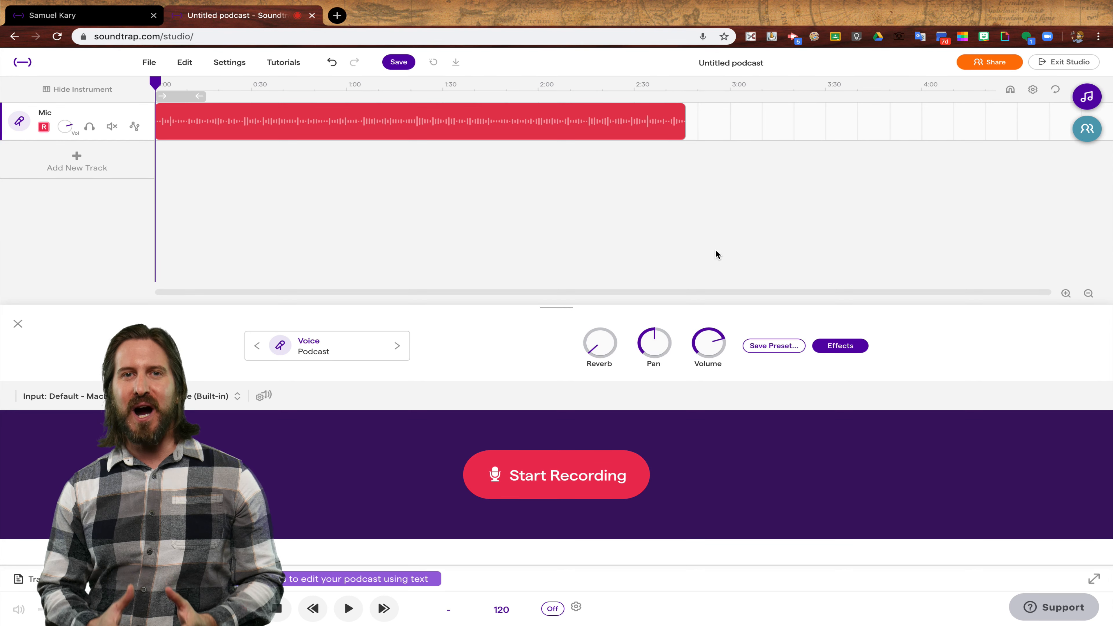
pyautogui.click(17, 324)
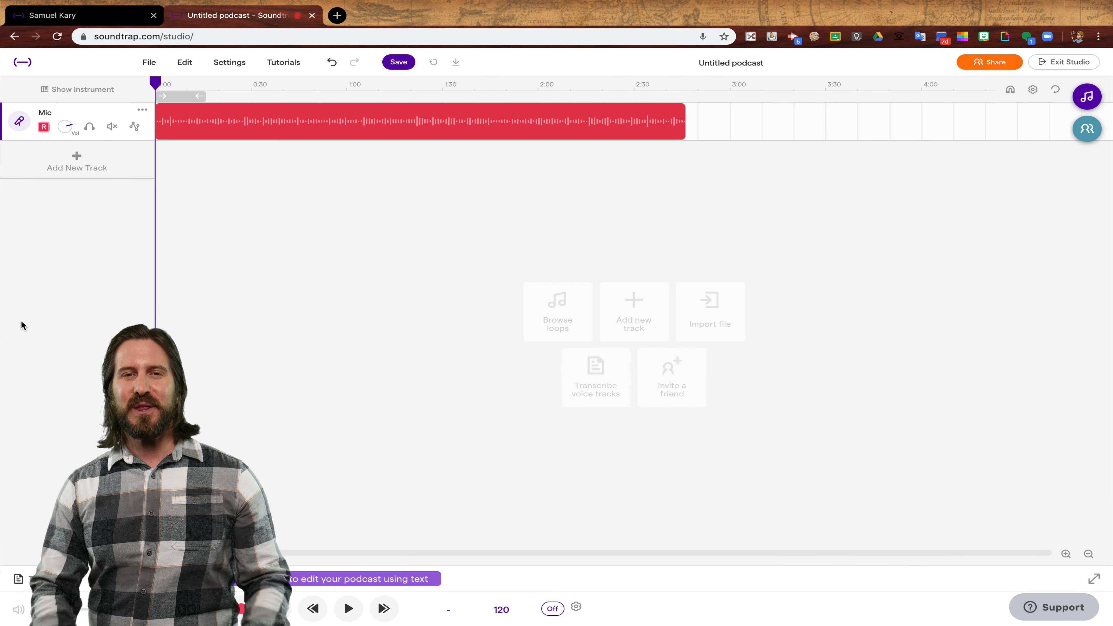
pyautogui.click(605, 394)
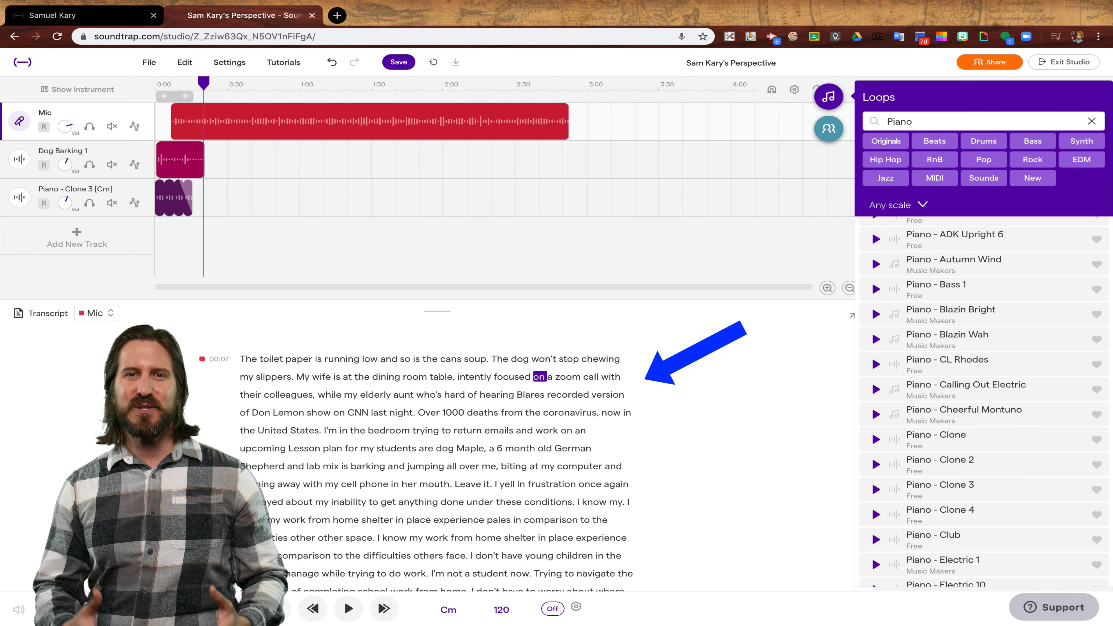
# Correct the word "cans" to "canned" in the first sentence of the Mic clip's transcript.
pyautogui.click(489, 484)
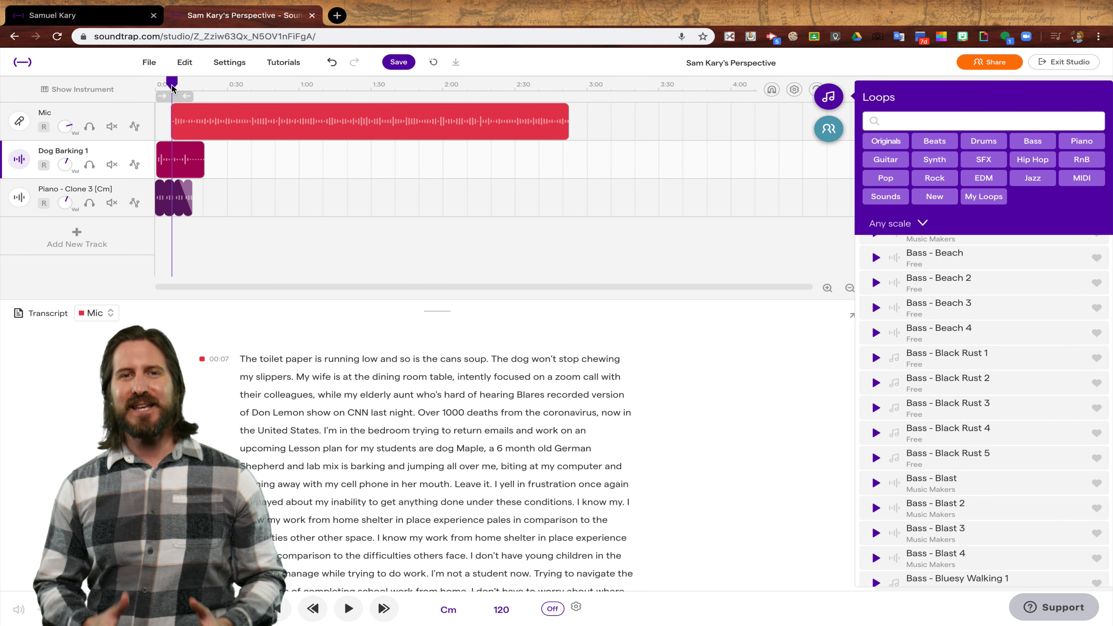
pyautogui.click(209, 110)
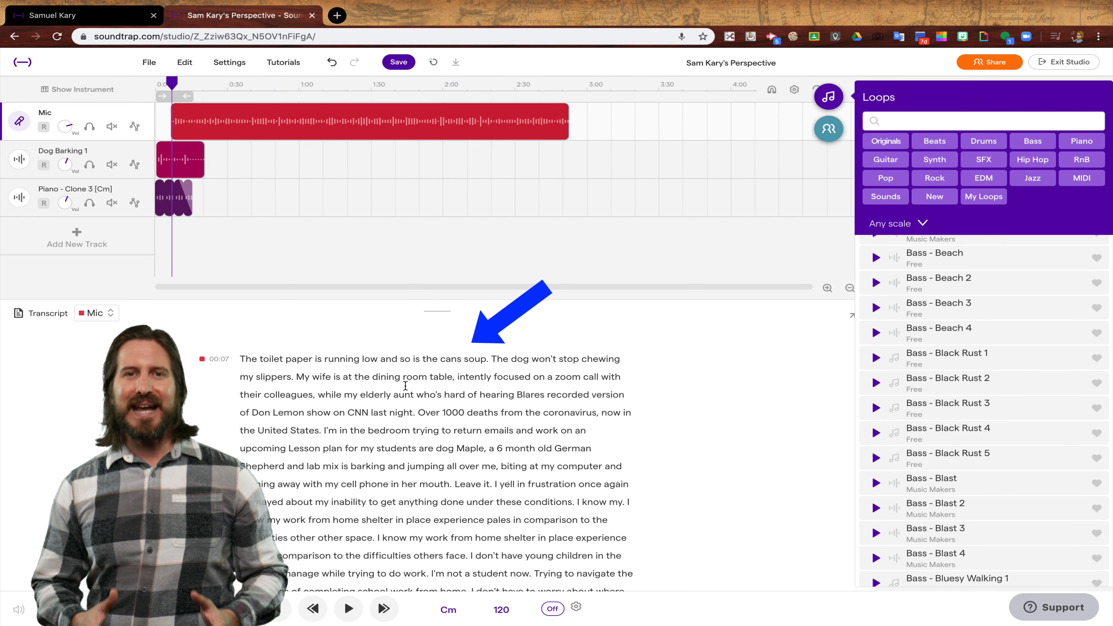
pyautogui.doubleClick(455, 360)
pyautogui.rightClick(455, 360)
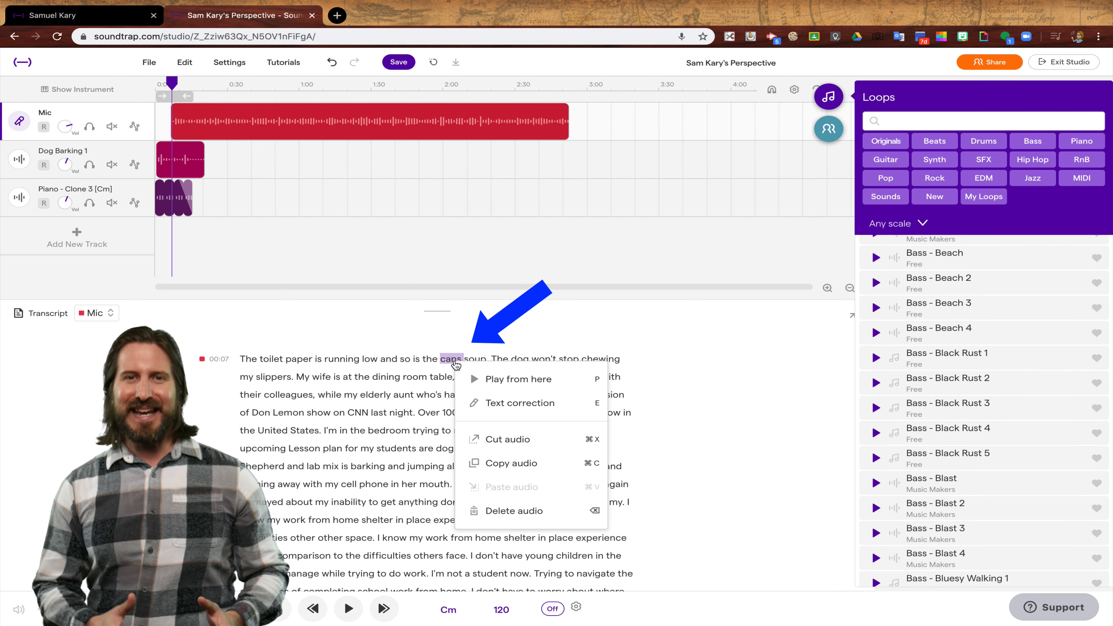
pyautogui.click(484, 401)
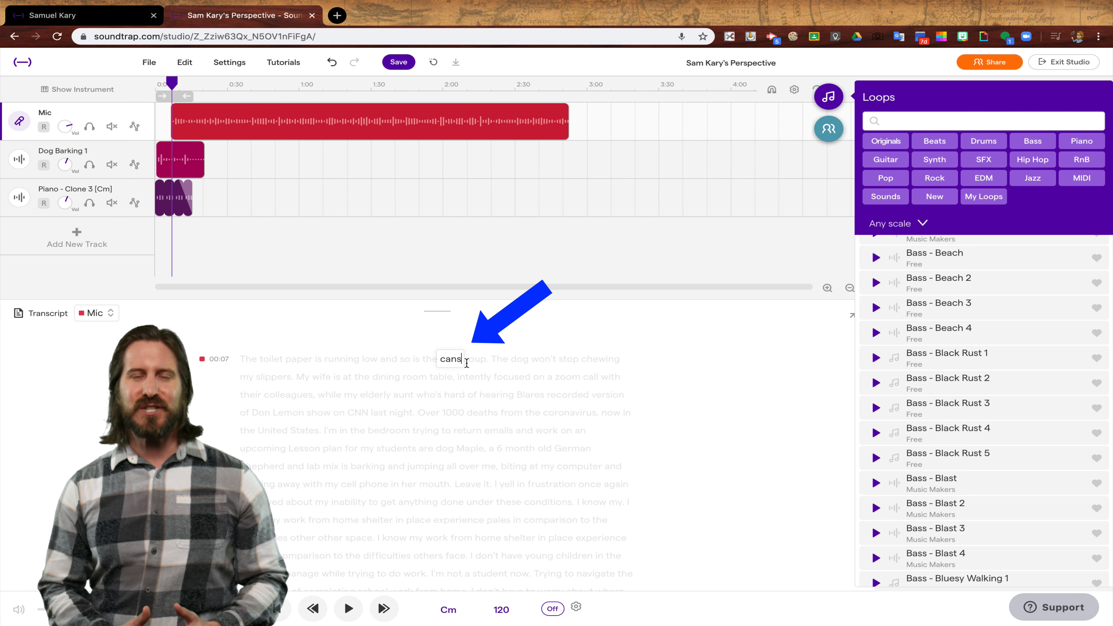
pyautogui.press('BackSpace')
pyautogui.write('ne')
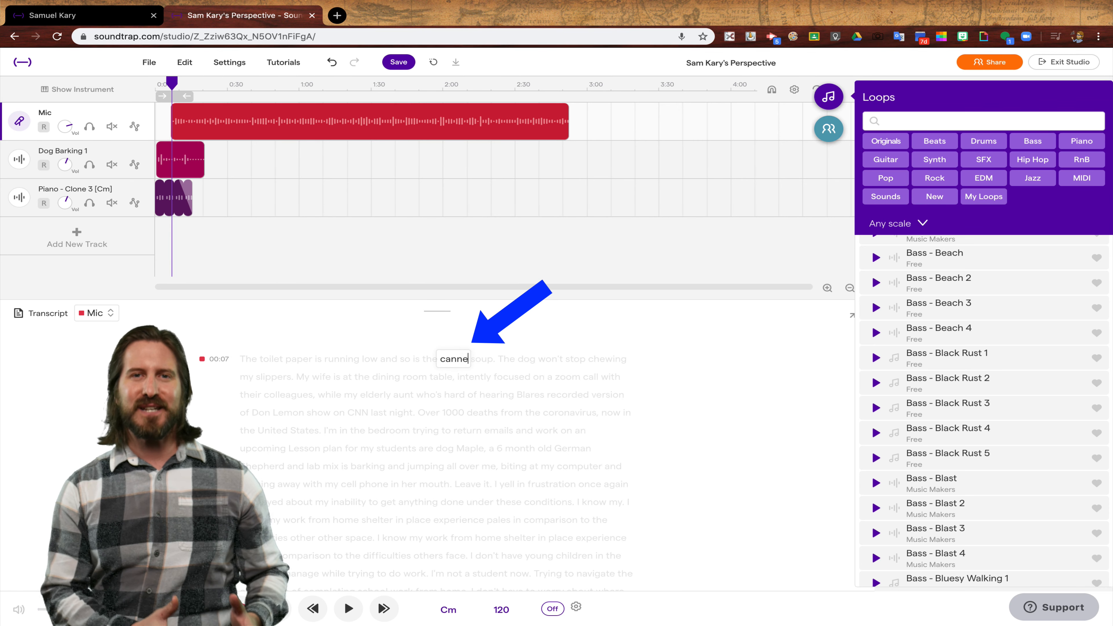
pyautogui.write('d')
pyautogui.press('Return')
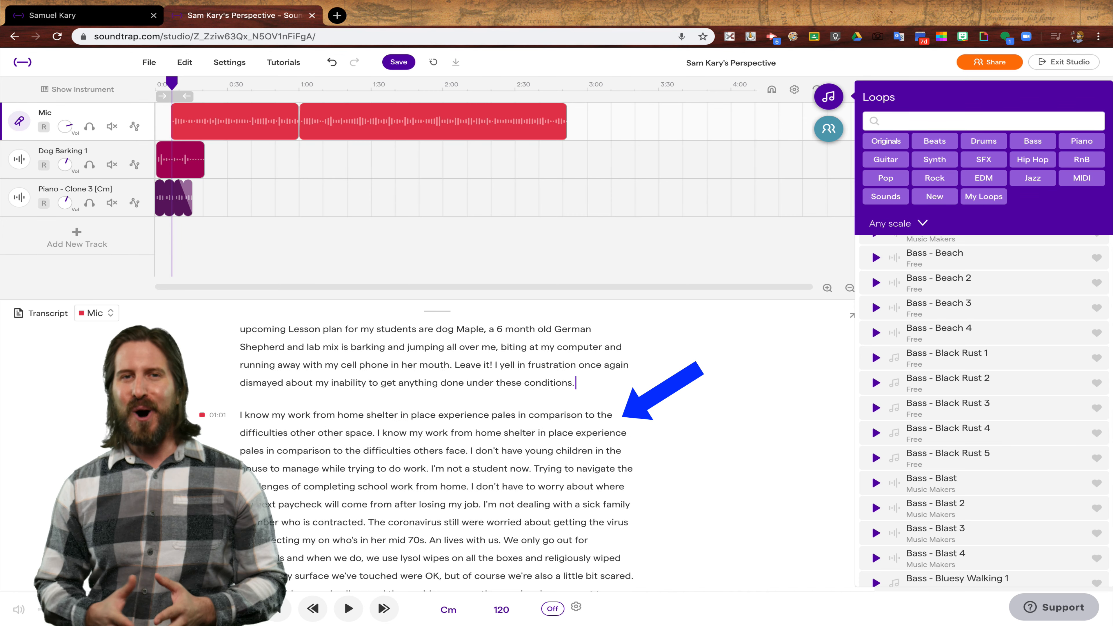
# Cut the audio of the first, duplicated "I know my work from home shelter in place experience" sentence through the transcript.
pyautogui.moveTo(378, 433); pyautogui.dragTo(240, 414)
pyautogui.rightClick(285, 425)
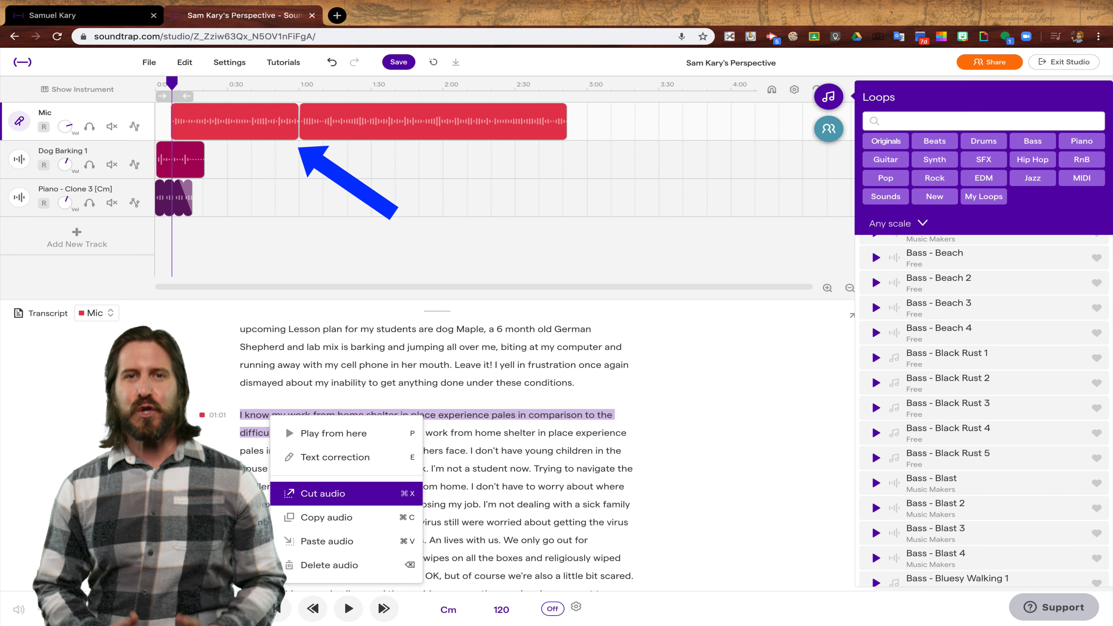
pyautogui.click(323, 493)
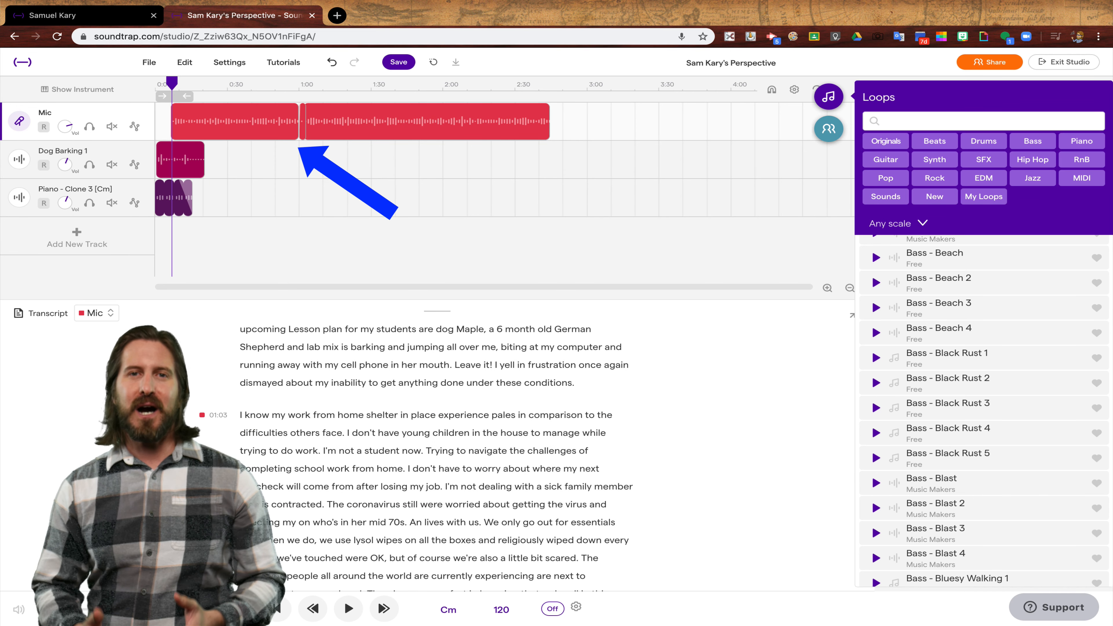
# Select the transcript passage about navigating the challenges of completing school work from home and open its audio editing options.
pyautogui.scroll(-1, 435, 459)
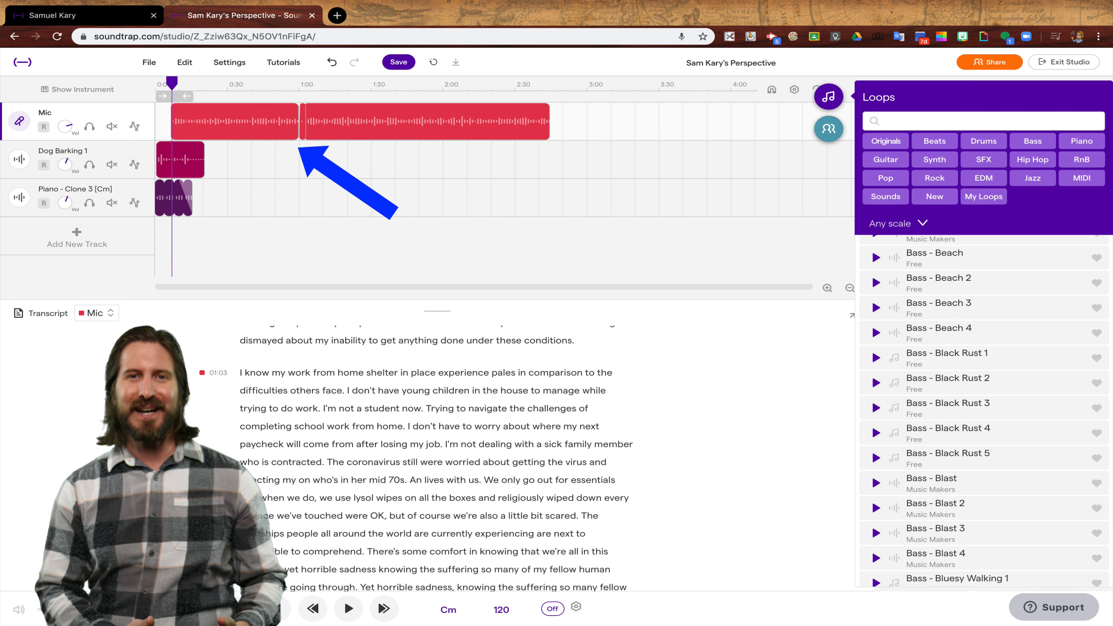
pyautogui.moveTo(403, 408)
pyautogui.mouseDown()
pyautogui.moveTo(380, 426)
pyautogui.moveTo(406, 426)
pyautogui.mouseUp()
pyautogui.rightClick(410, 414)
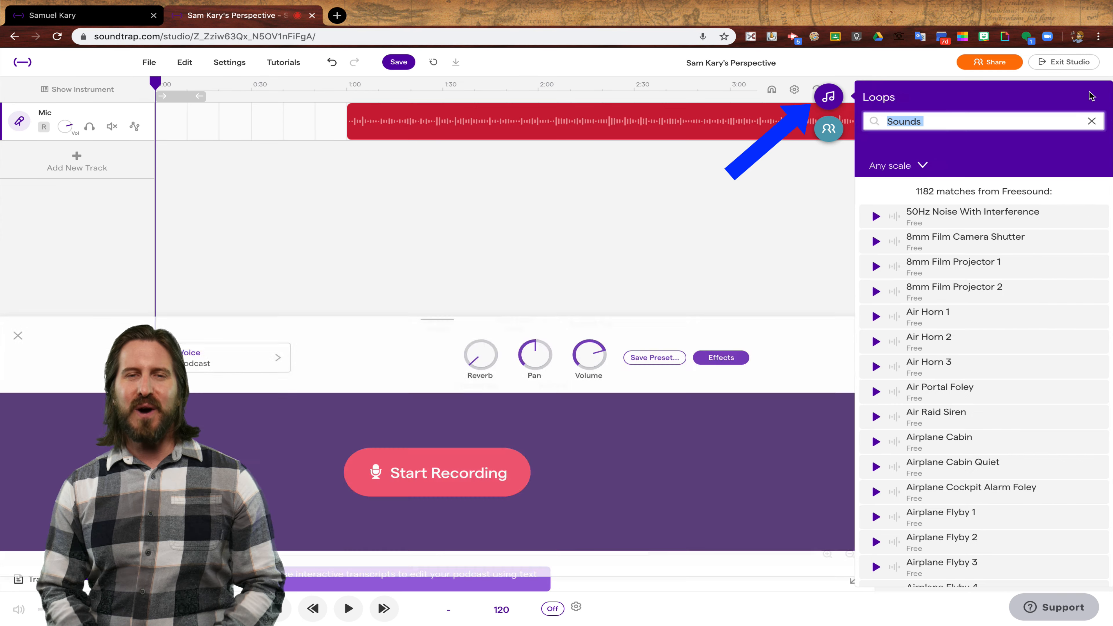
# Search the loop library for "barking" and preview the Dog Barking 1 sound.
pyautogui.click(1091, 121)
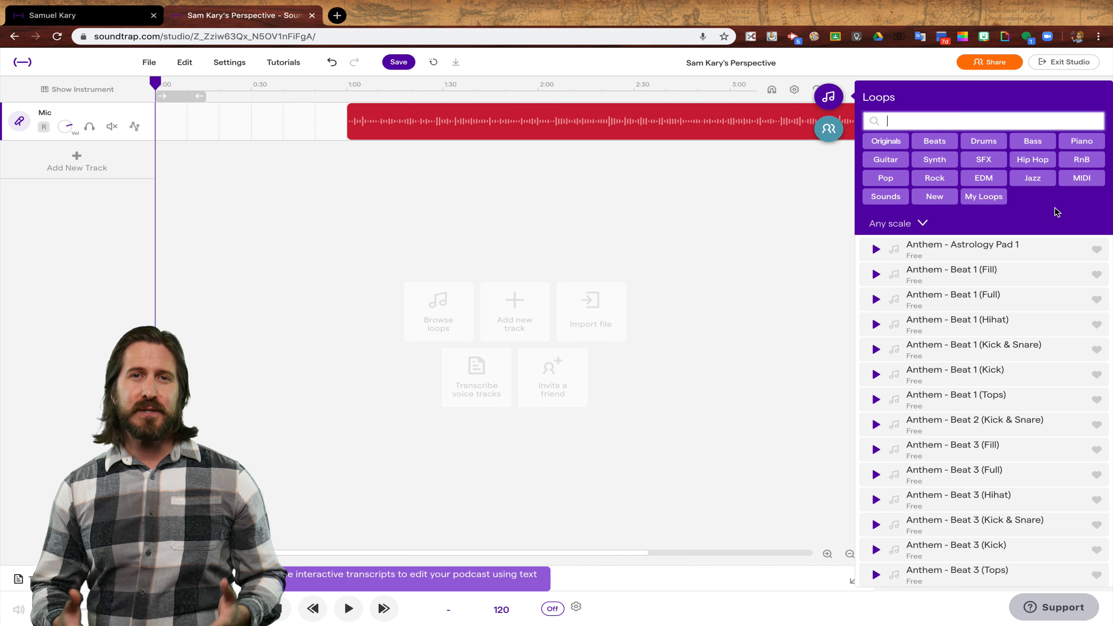
pyautogui.write('barking')
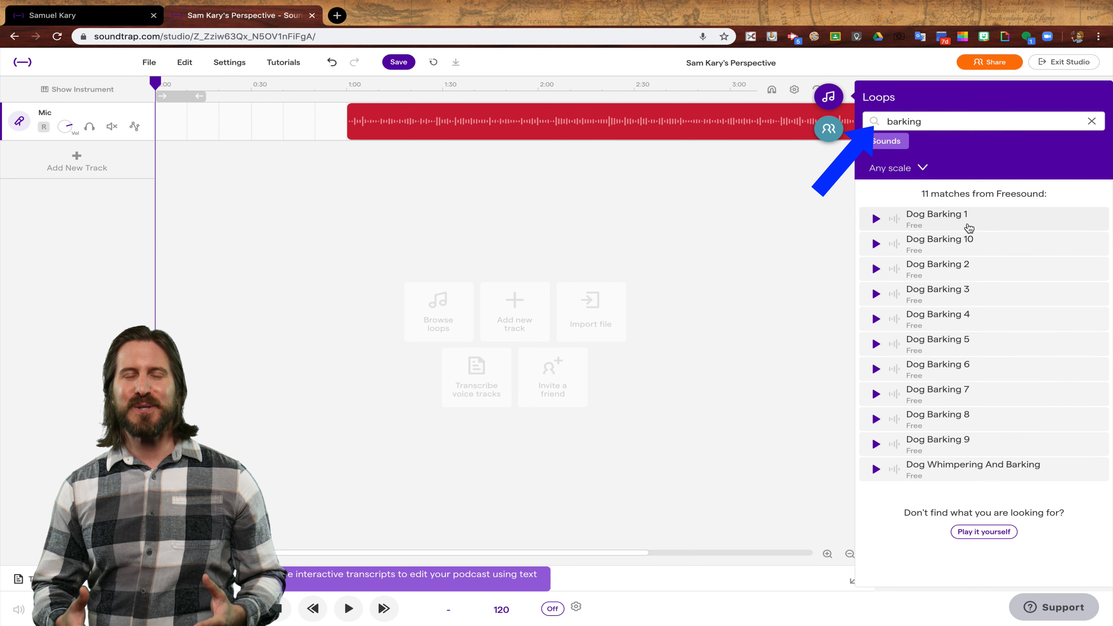
pyautogui.click(876, 219)
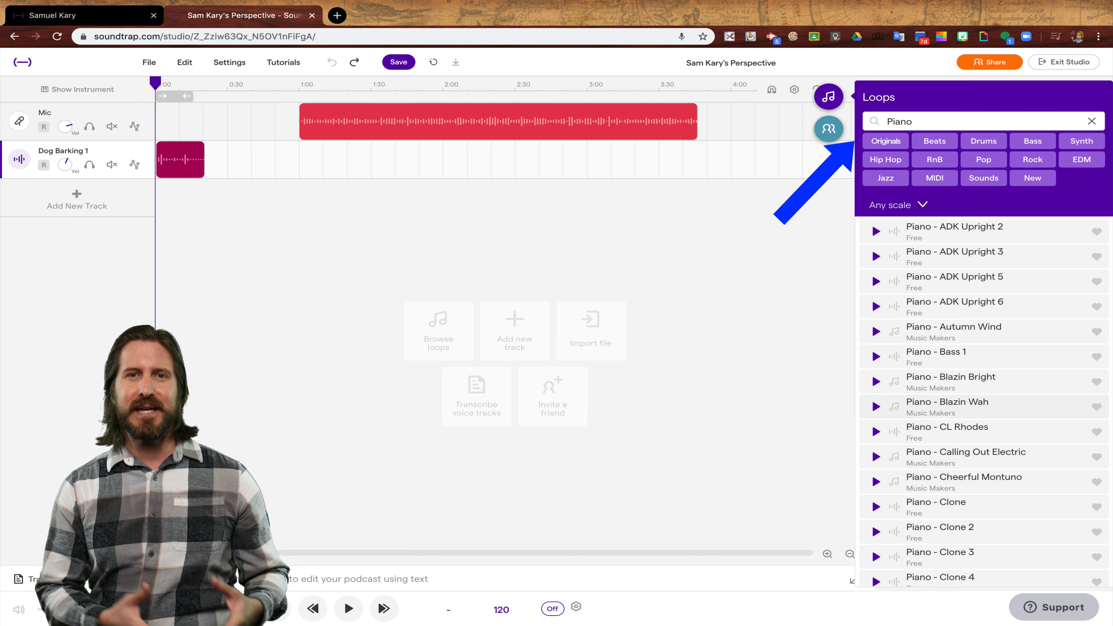
# Preview the Piano - Clone 3 loop and add it to the project as a new track.
pyautogui.scroll(-2, 876, 489)
pyautogui.click(876, 489)
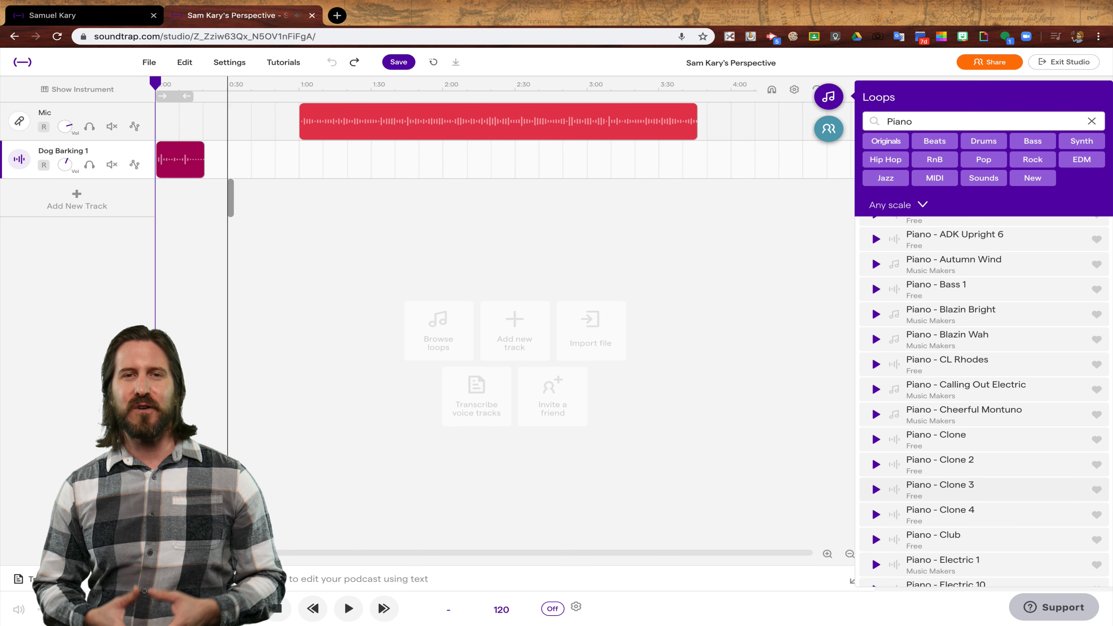
pyautogui.doubleClick(940, 489)
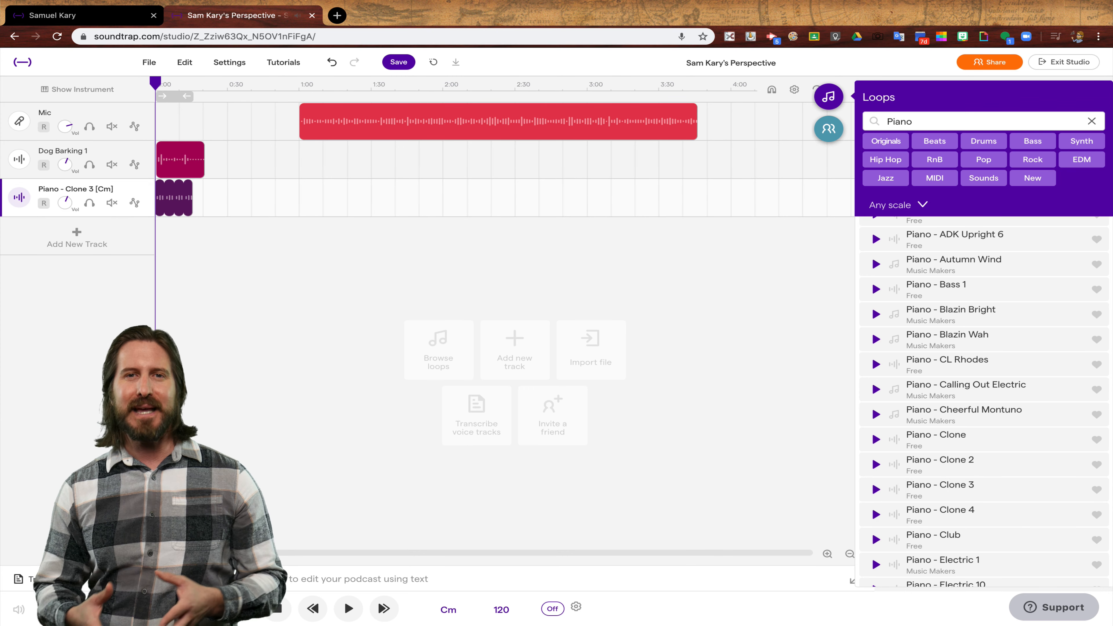
# Move the Mic clip earlier so it starts at about 0:07, overlapping the barking and piano clips, and stop playback.
pyautogui.moveTo(498, 121); pyautogui.dragTo(383, 121)
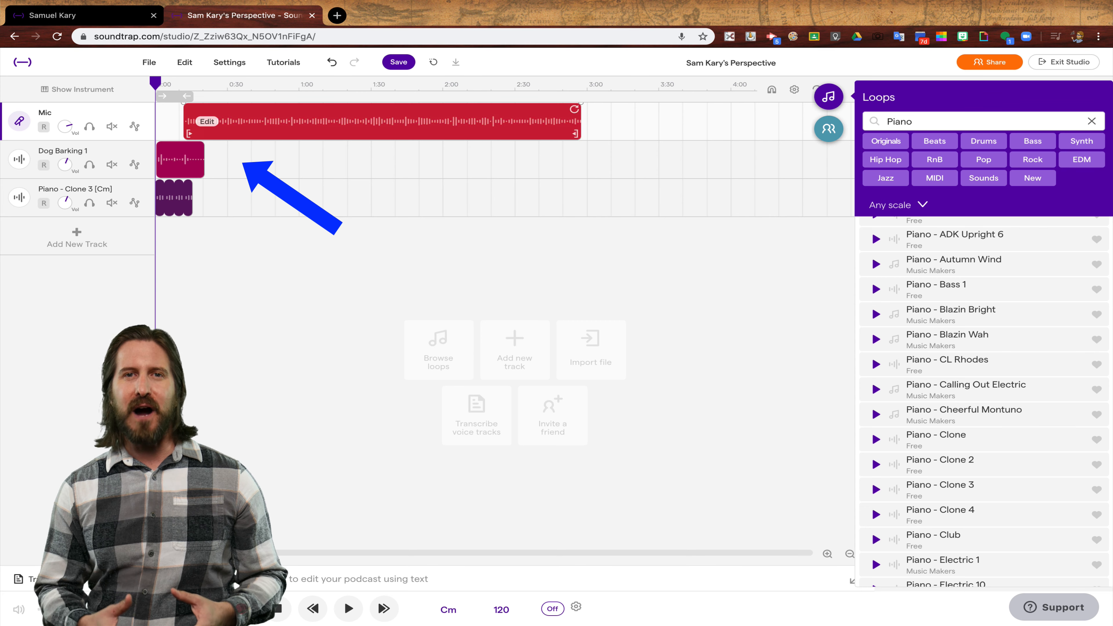
pyautogui.moveTo(382, 121)
pyautogui.mouseDown()
pyautogui.moveTo(570, 121)
pyautogui.moveTo(404, 121)
pyautogui.mouseUp()
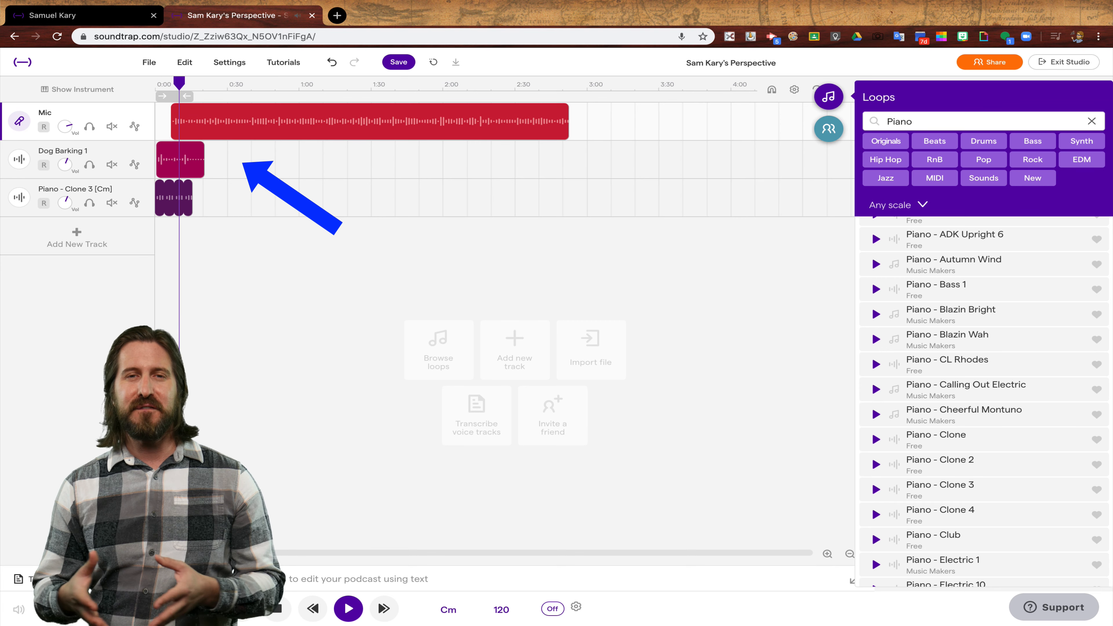
pyautogui.press('space')
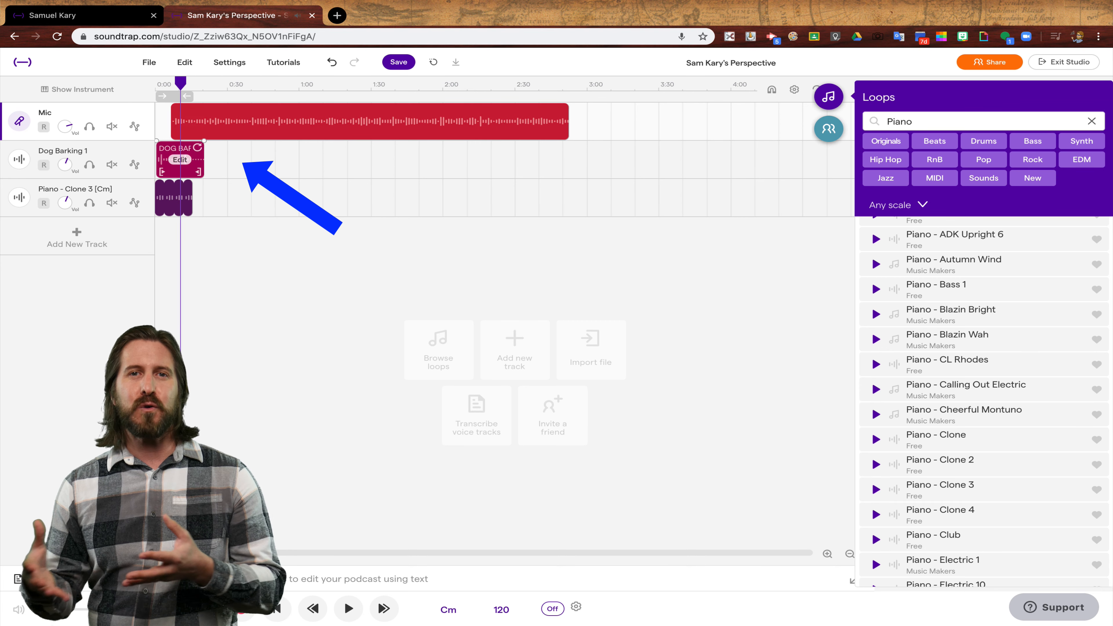
# Fade out the Dog Barking 1 and Piano - Clone 3 clips from the playhead and play the mix.
pyautogui.click(182, 167)
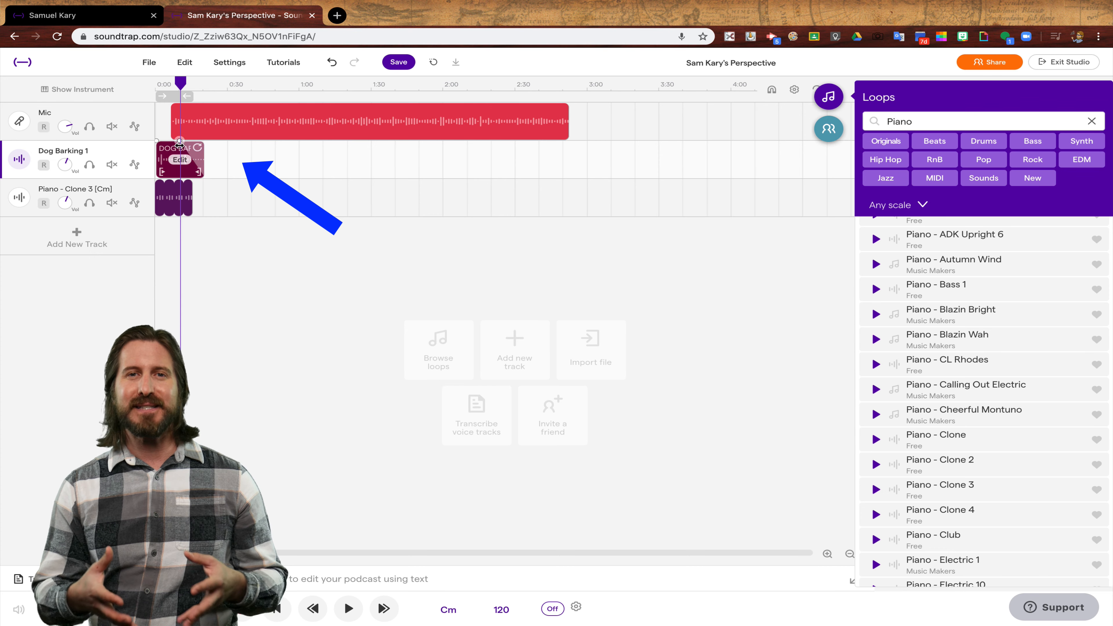
pyautogui.click(181, 184)
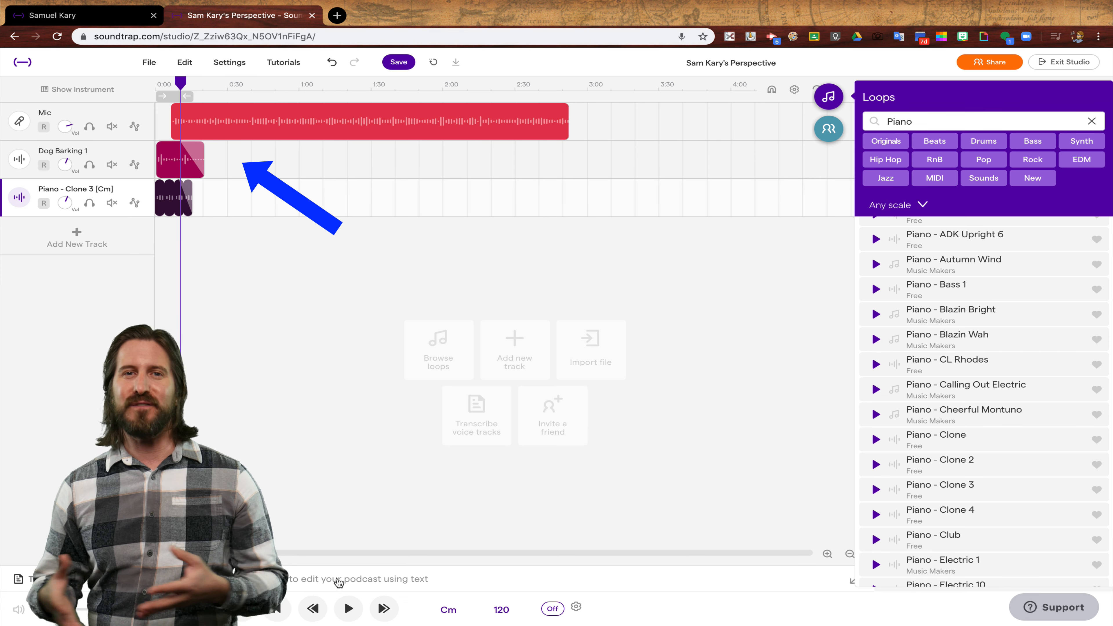
pyautogui.click(348, 607)
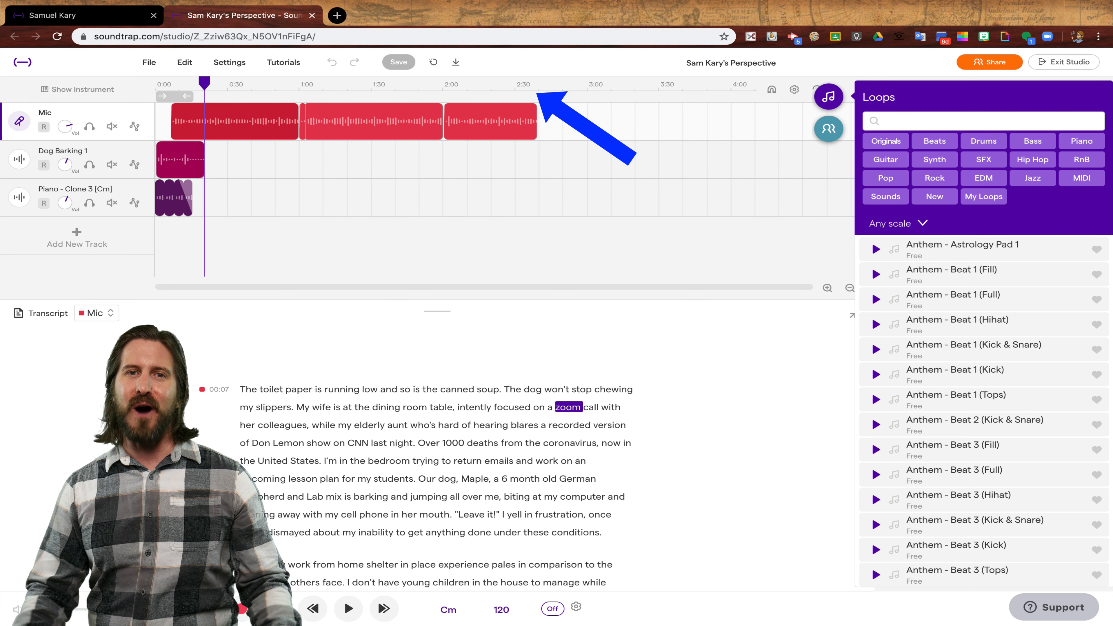
# Open the collaboration panel of the podcast project.
pyautogui.click(829, 129)
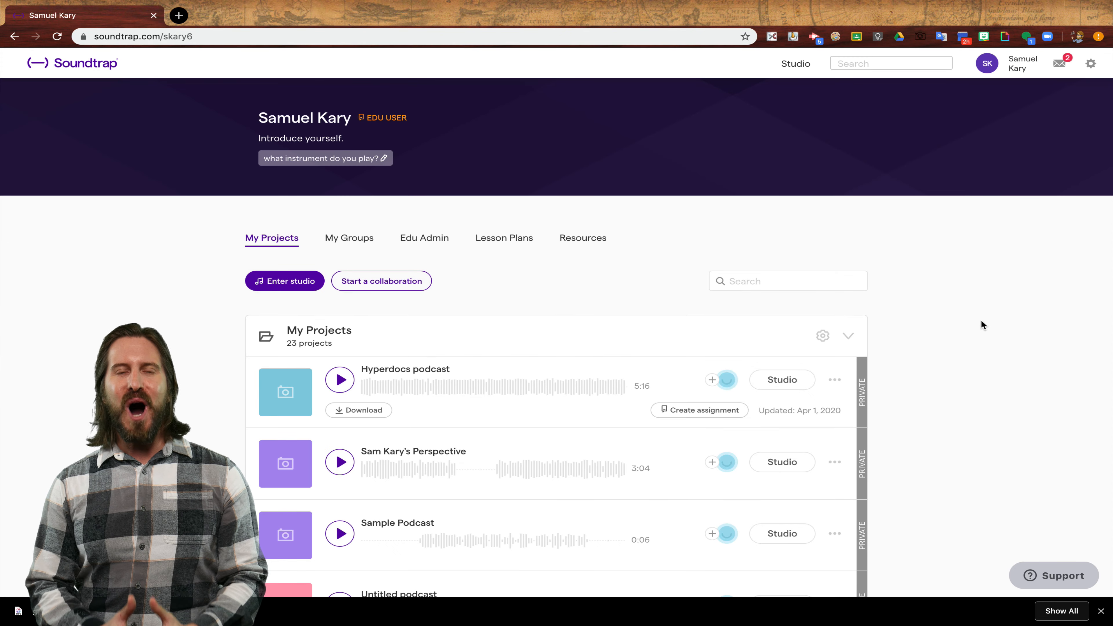
# Open the download format options for the 3:04 project in My Projects.
pyautogui.click(834, 460)
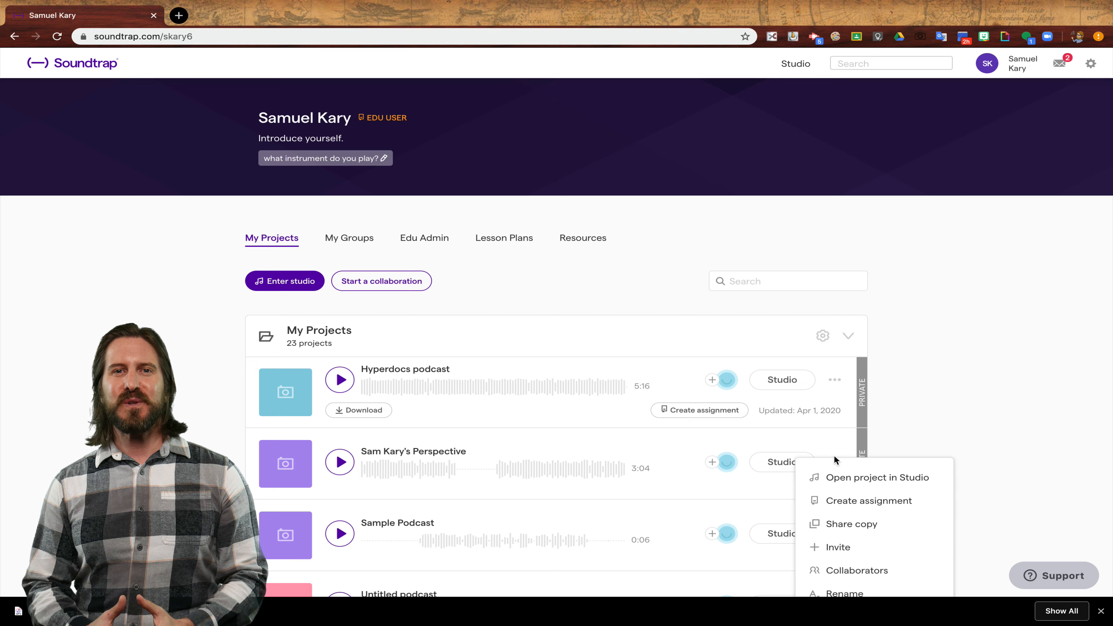
pyautogui.scroll(-4, 834, 456)
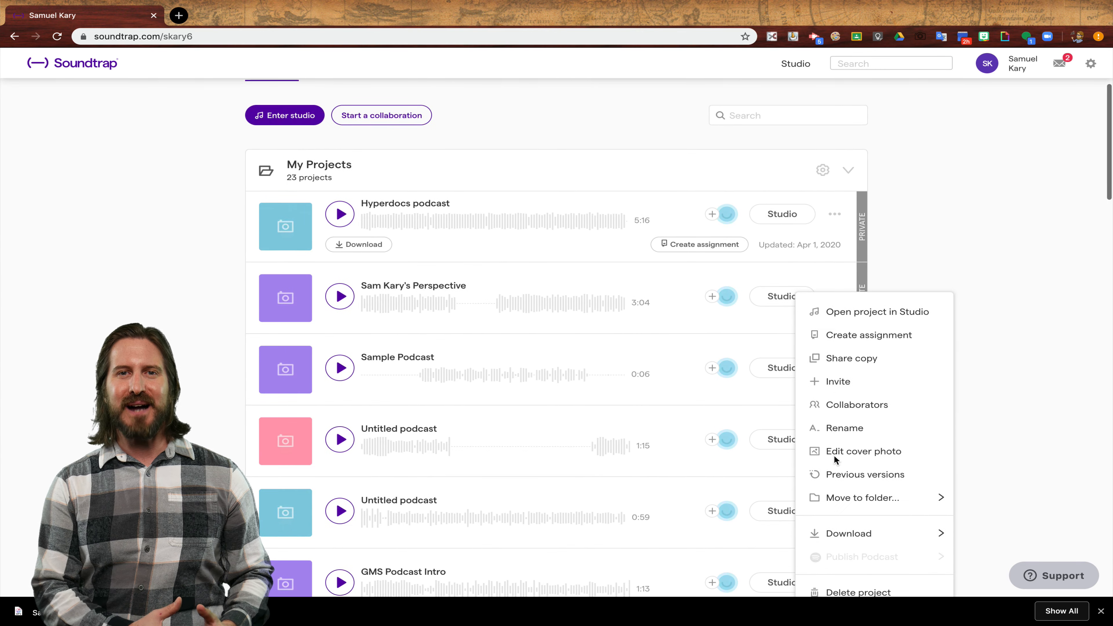
pyautogui.moveTo(865, 535)
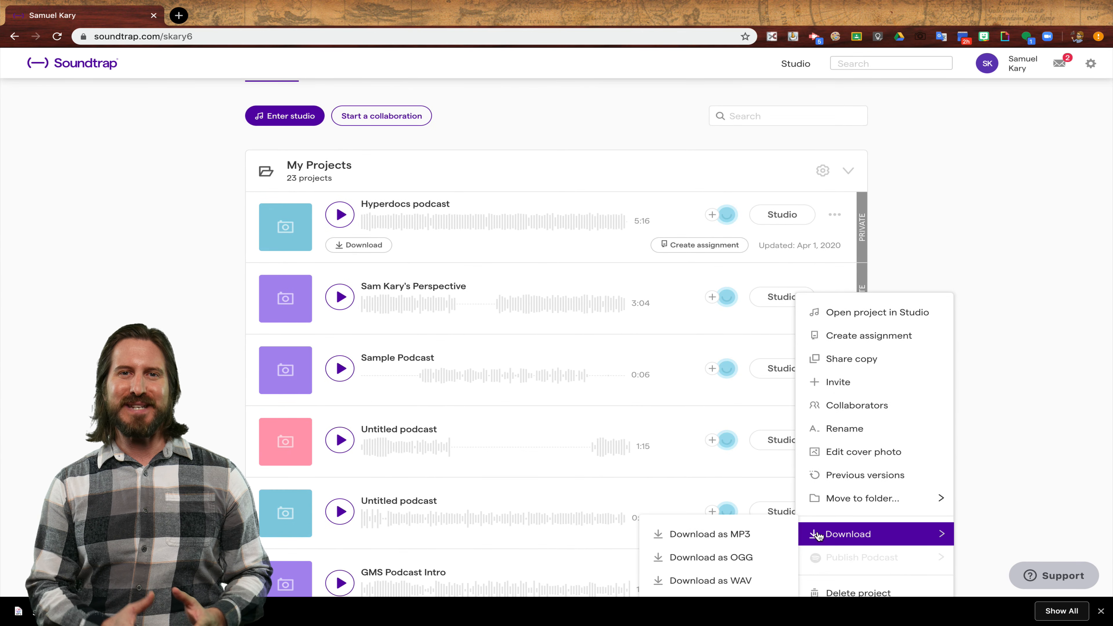